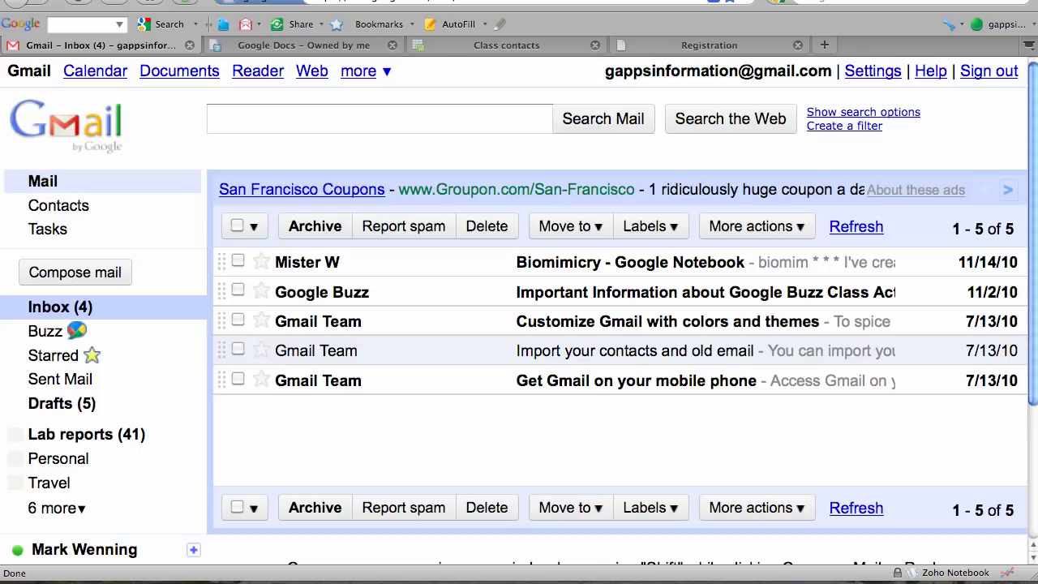
Create a new form from the Google Docs list and title it 'Bio 1 contact list'.
left_click(305, 46)
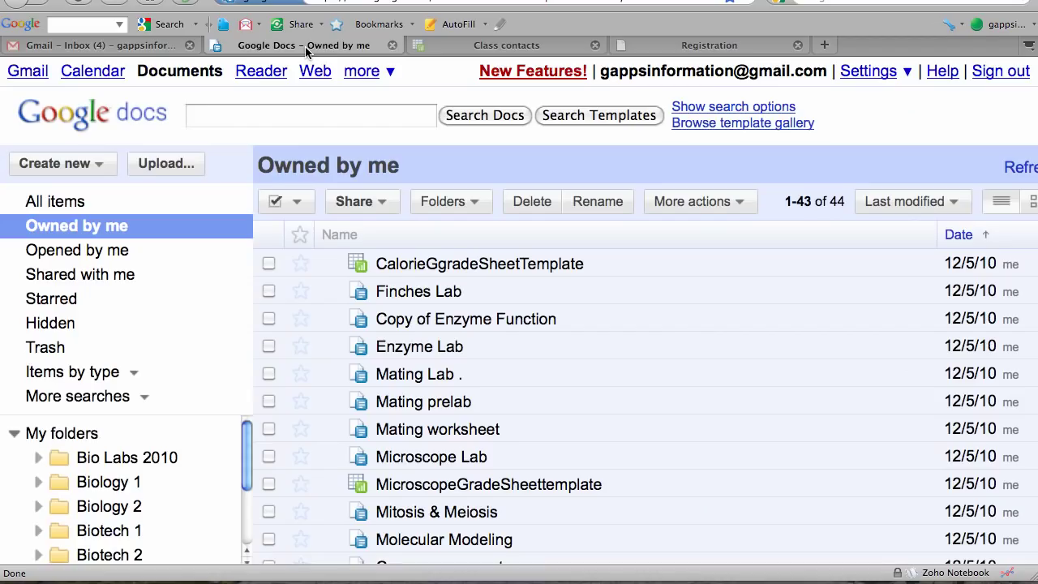
left_click(98, 166)
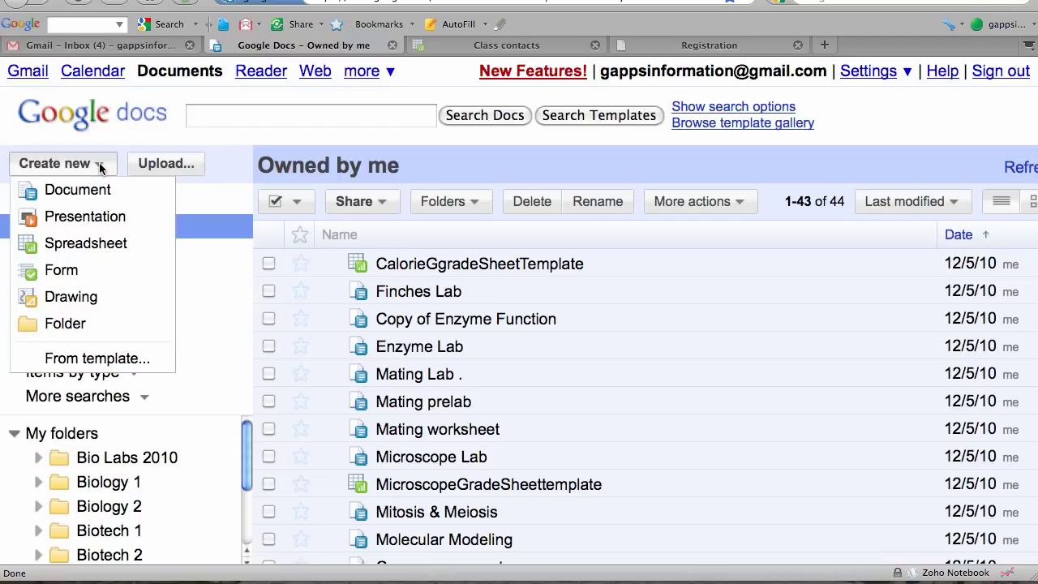
left_click(82, 269)
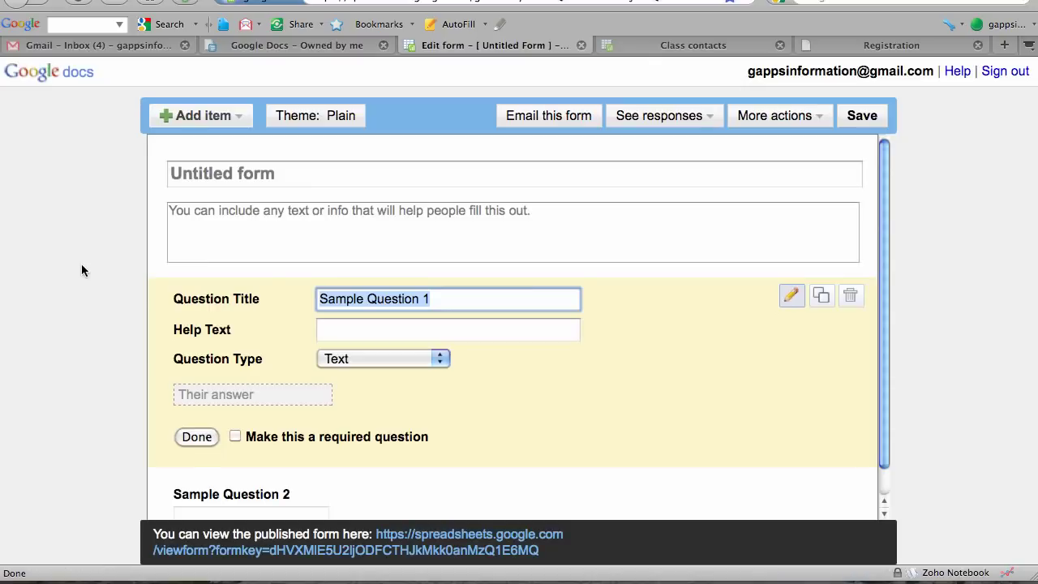
left_click(326, 171)
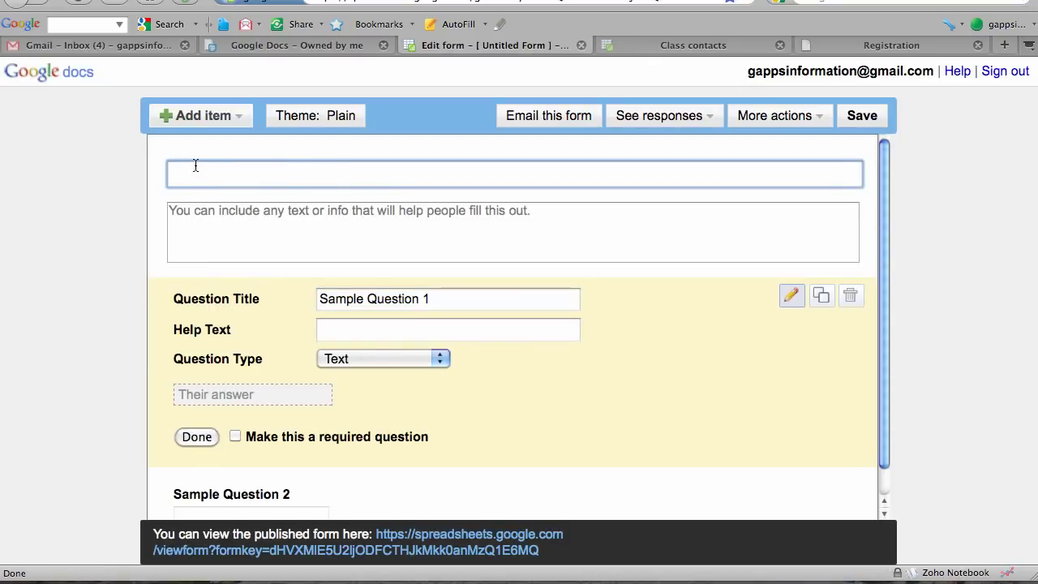
type("Bio 1 cont")
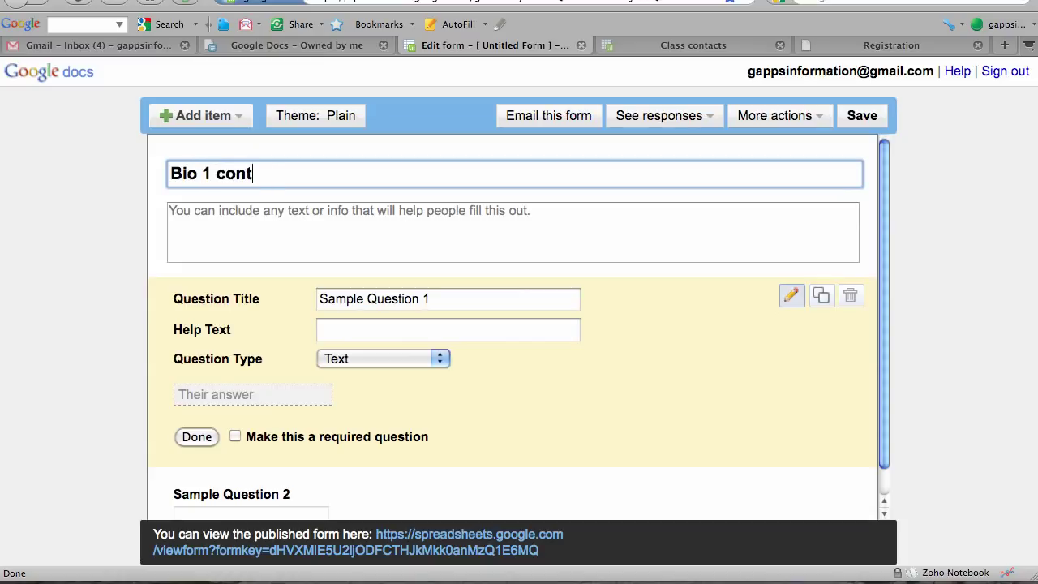
type("act Iist")
left_click(181, 213)
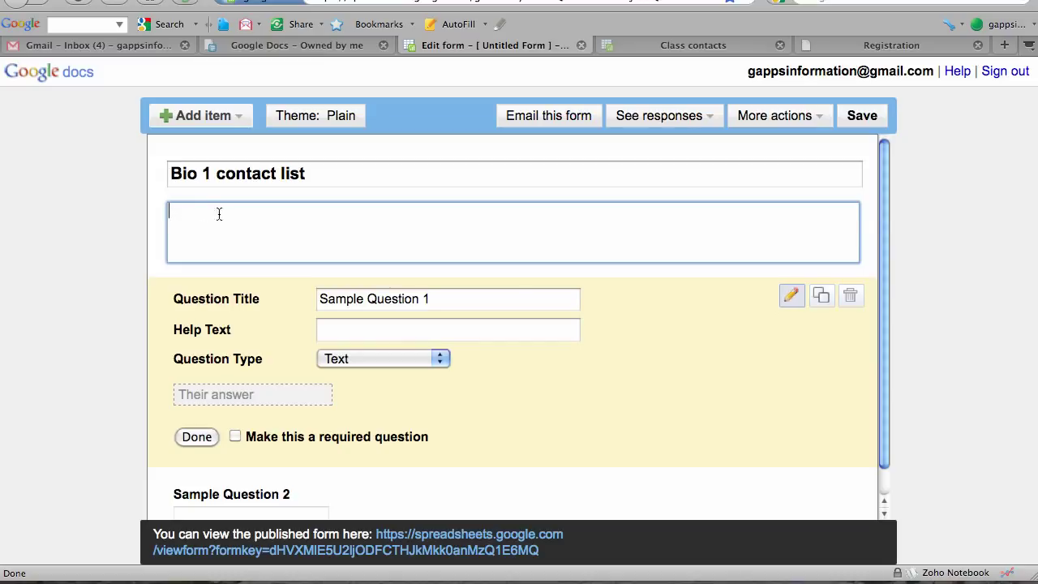
Retitle the first sample question 'First name'.
left_click(470, 299)
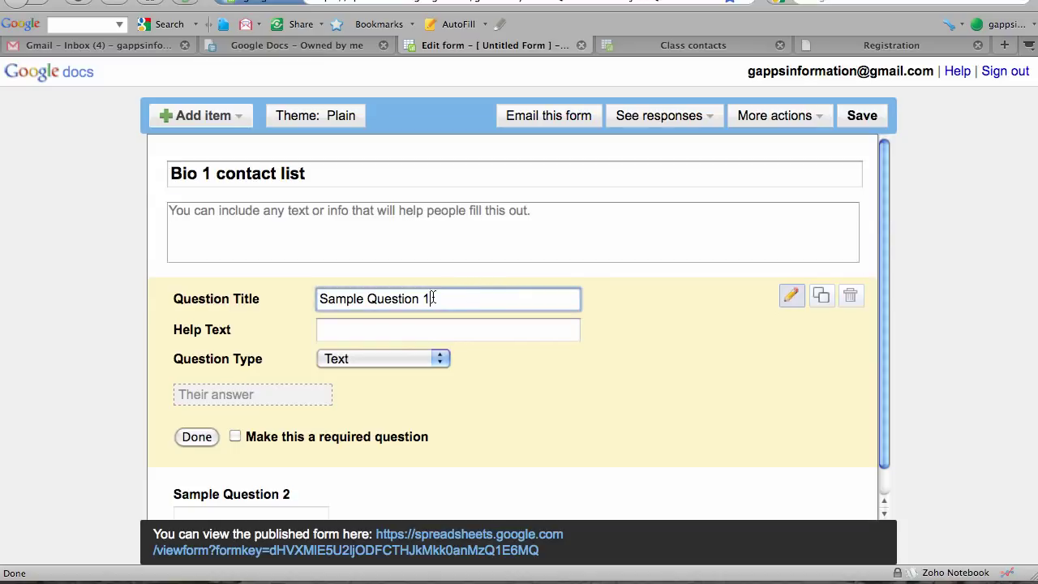
left_click_drag(433, 297, 294, 287)
type("Fi")
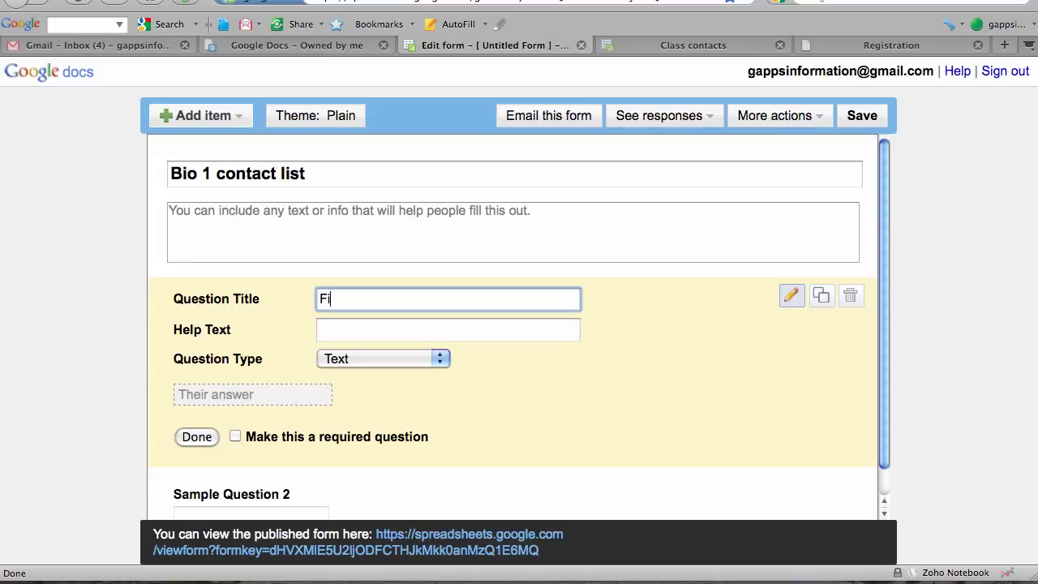
type("rst name")
scroll(631, 396, "down", 1)
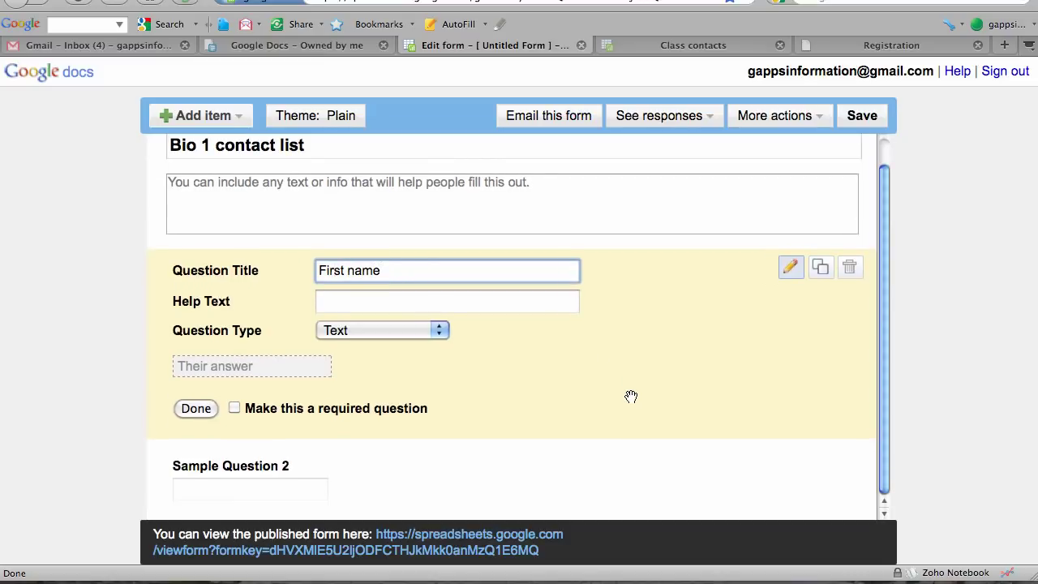
Retitle the second sample question 'Last name'.
mouse_move(644, 457)
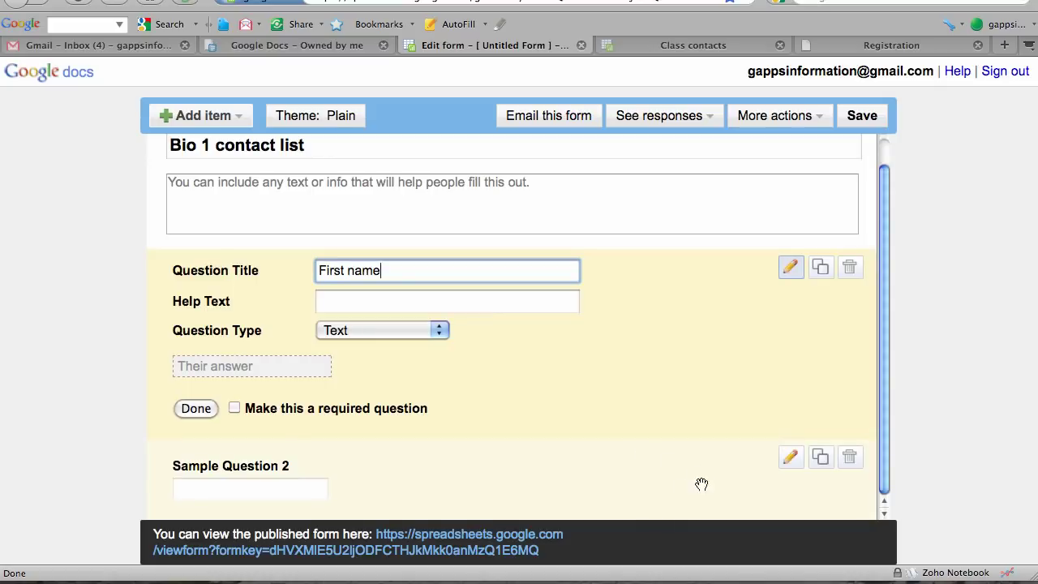
left_click(791, 460)
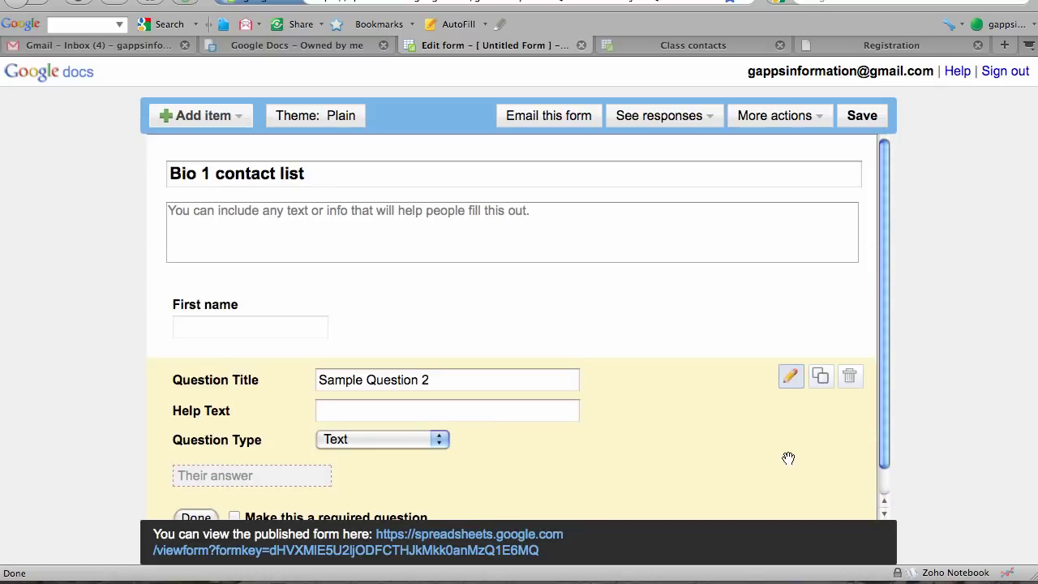
left_click_drag(454, 377, 290, 377)
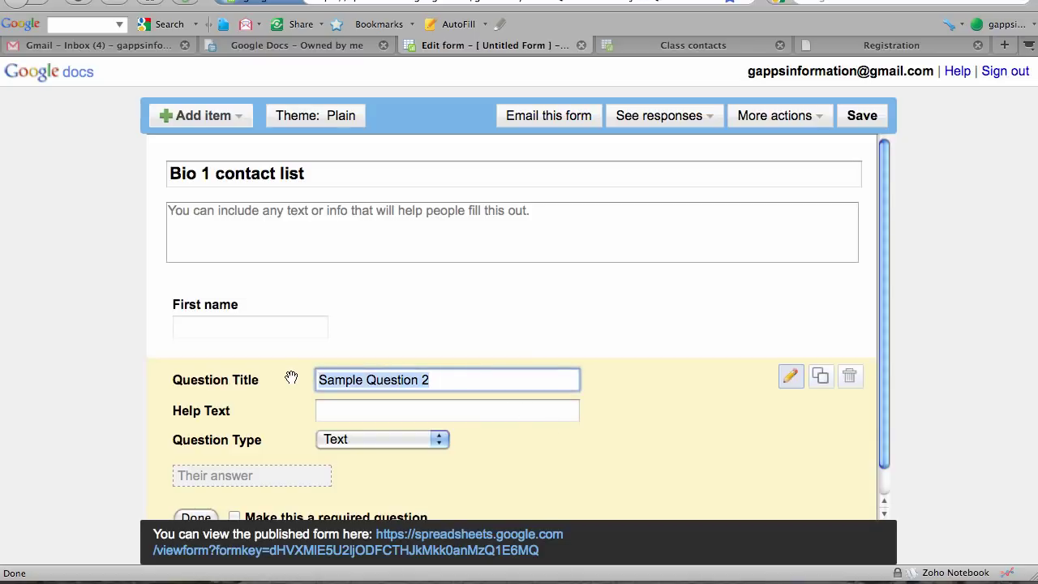
type("Last name")
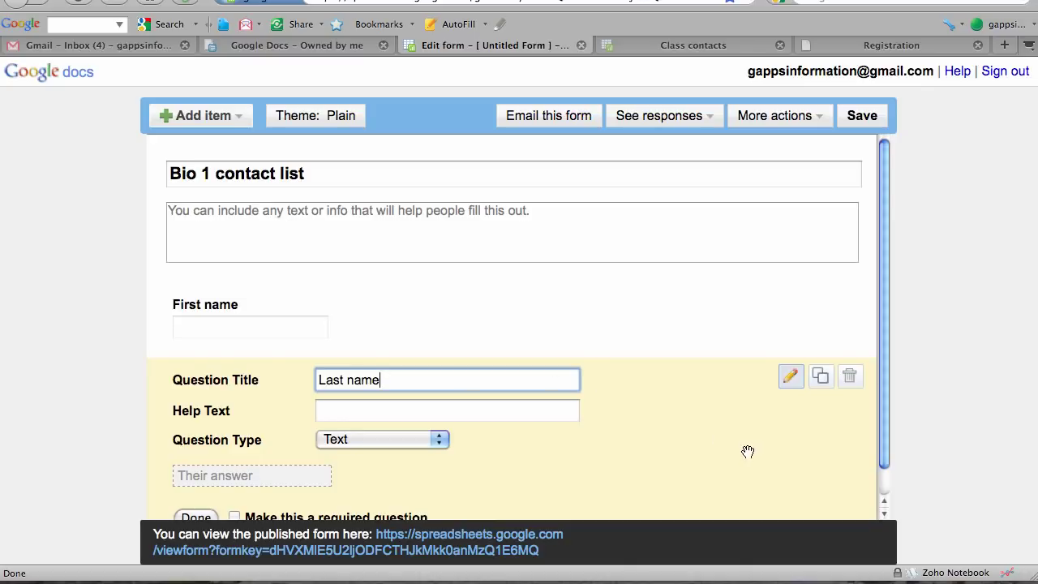
Duplicate the Last name question and retitle the copy 'Email address'.
left_click(820, 377)
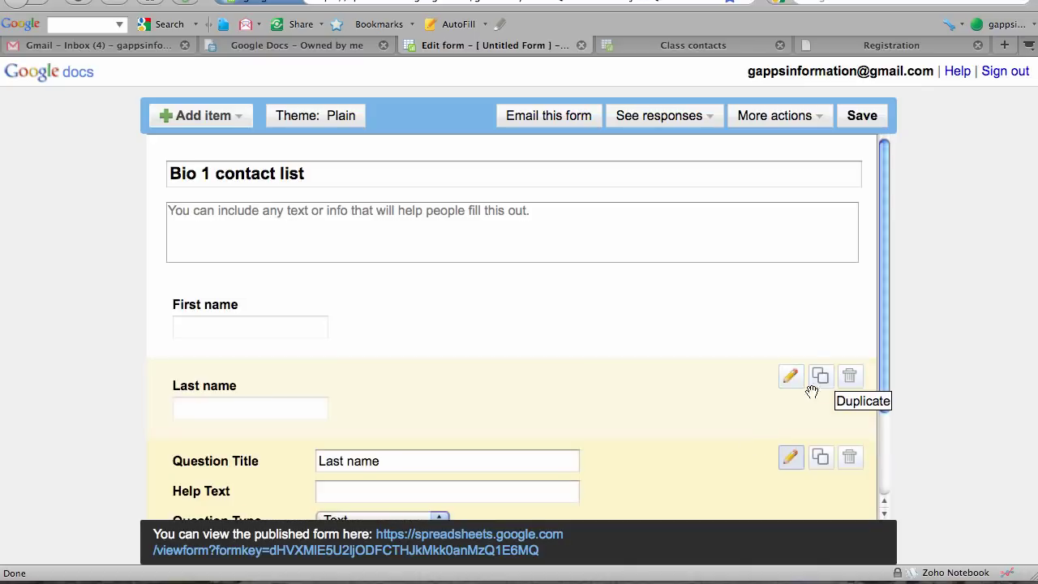
scroll(721, 441, "down", 2)
left_click_drag(430, 412, 300, 409)
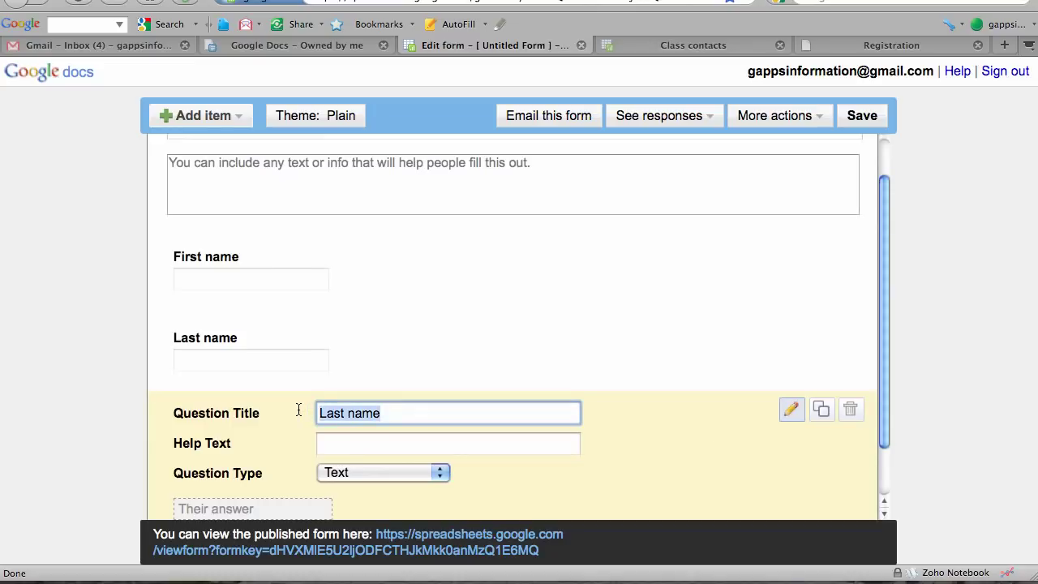
type("Email ")
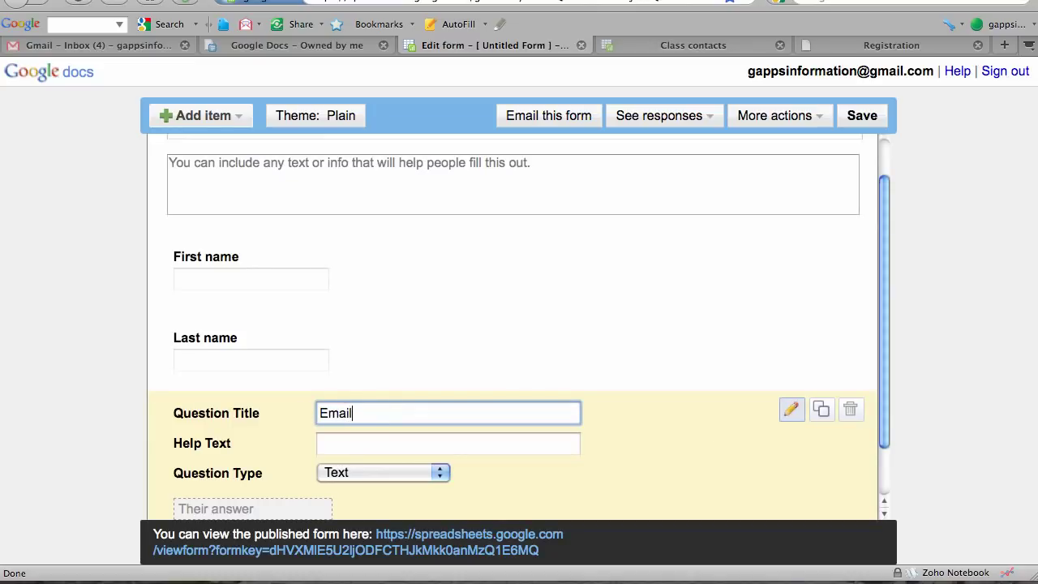
type("address")
Save the form, then view its embed code and close the Embed window.
left_click(873, 120)
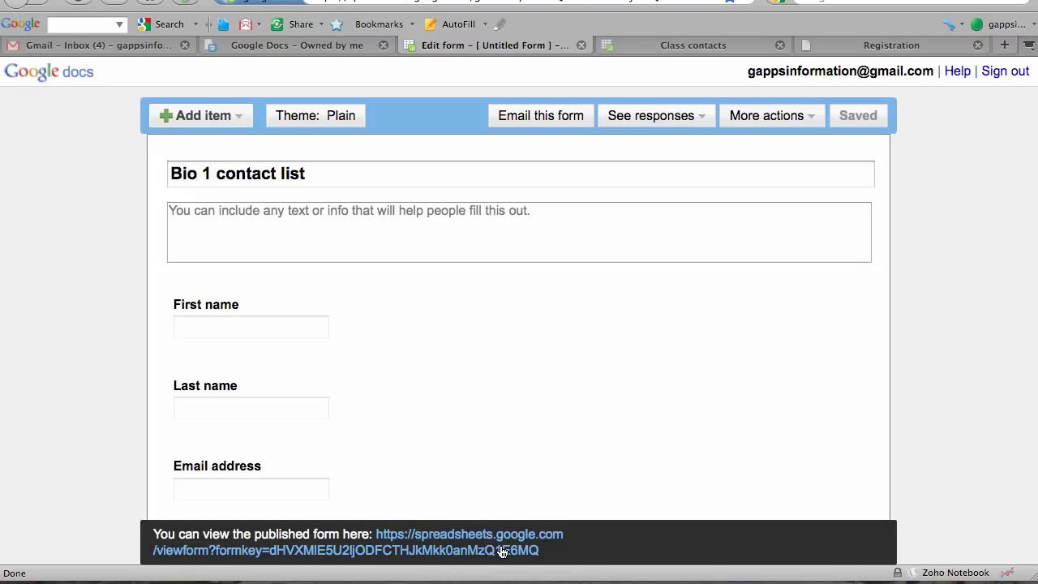
left_click(811, 119)
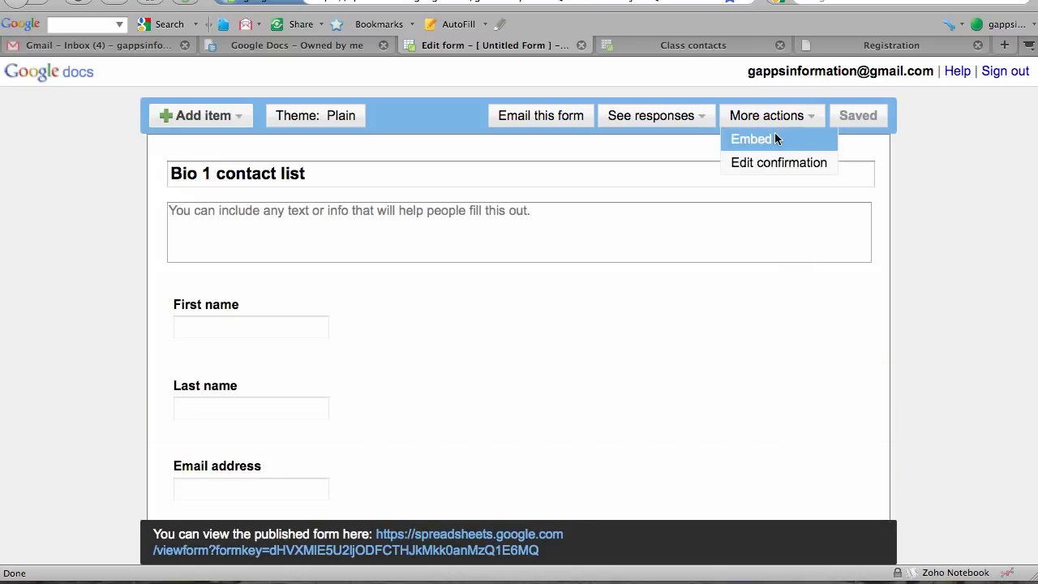
left_click(774, 139)
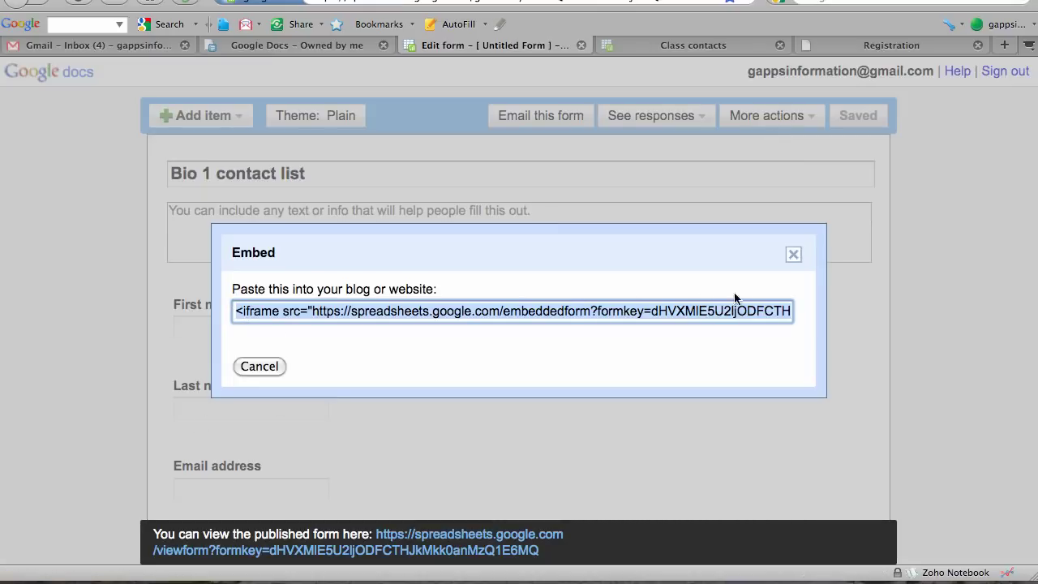
left_click(793, 255)
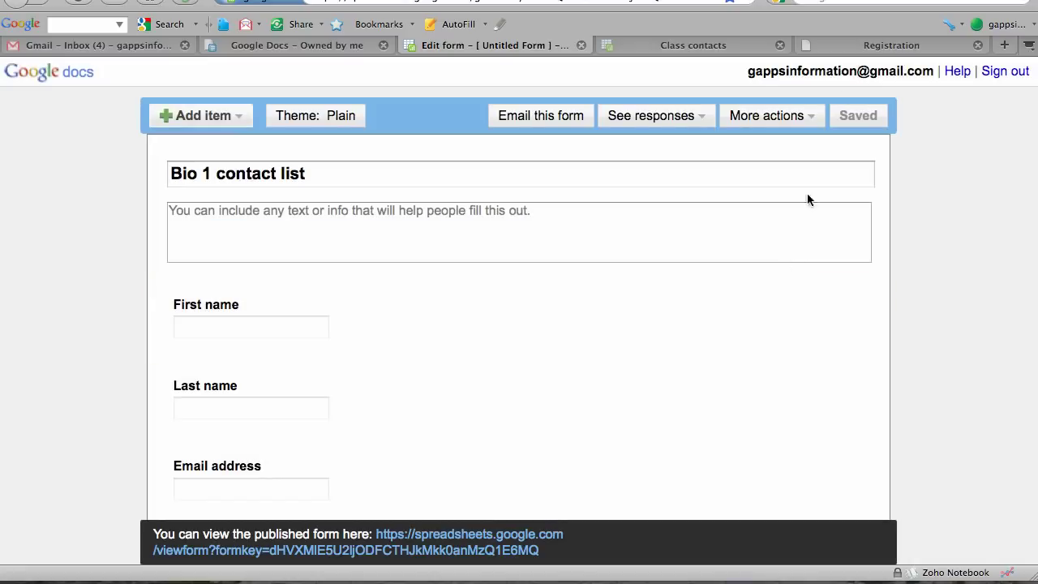
Switch to the Firefox Registration page showing the embedded 'Bio 2 B code email list' form.
left_click(884, 48)
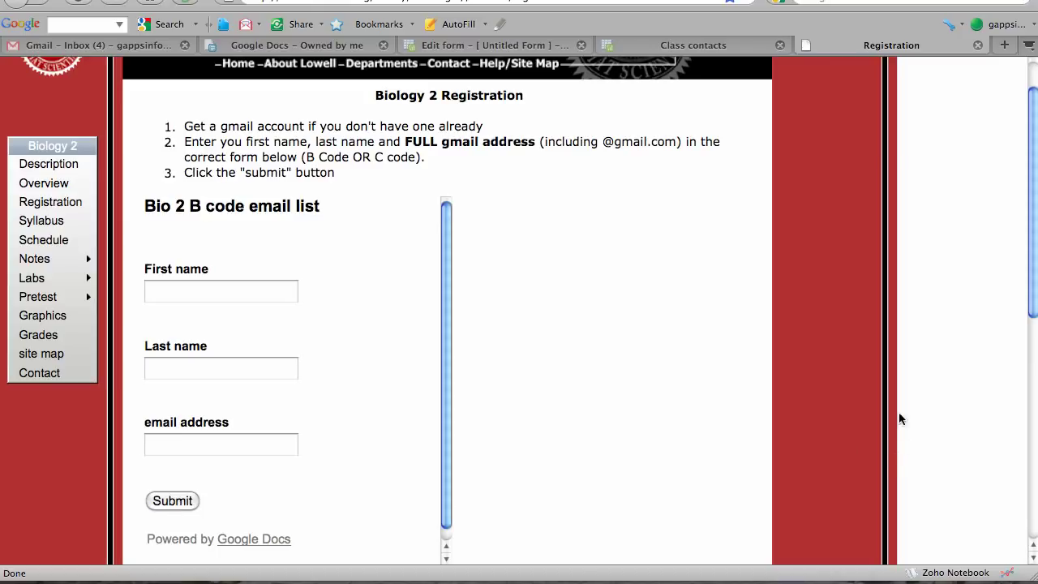
Download the Class contacts spreadsheet as Class contacts.csv, then return to the Gmail inbox.
left_click(725, 48)
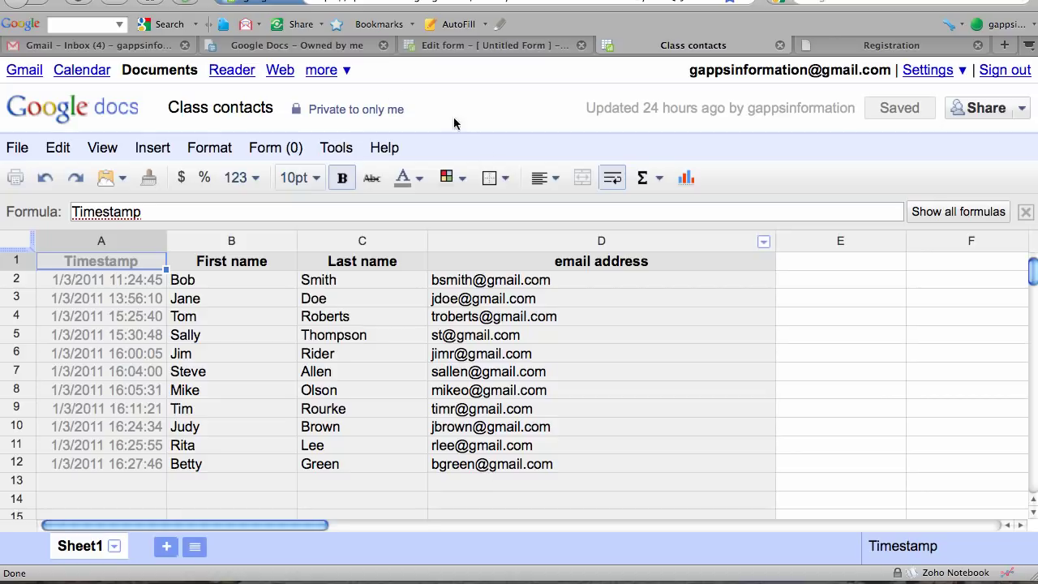
left_click(22, 146)
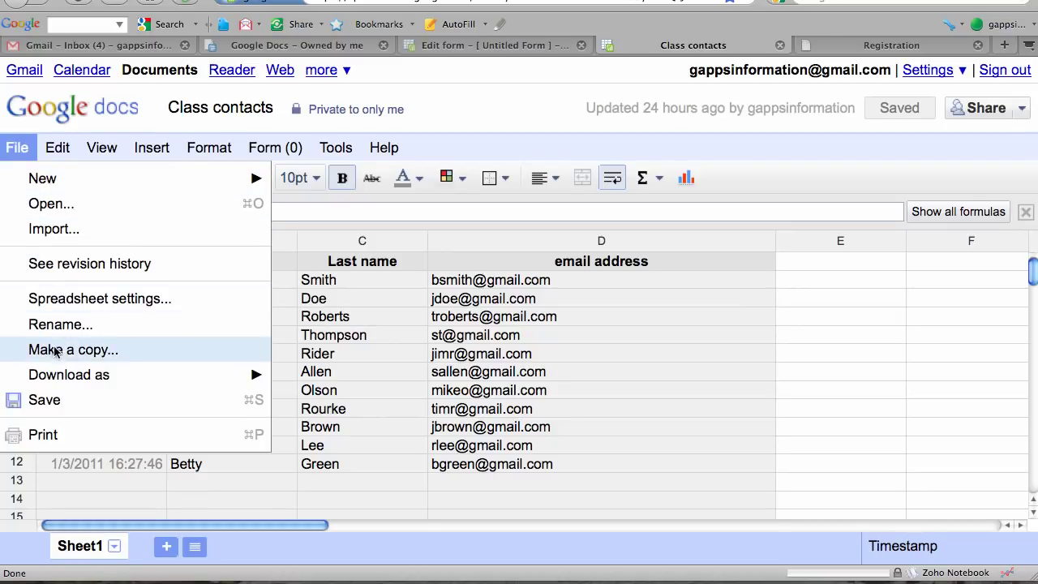
mouse_move(52, 375)
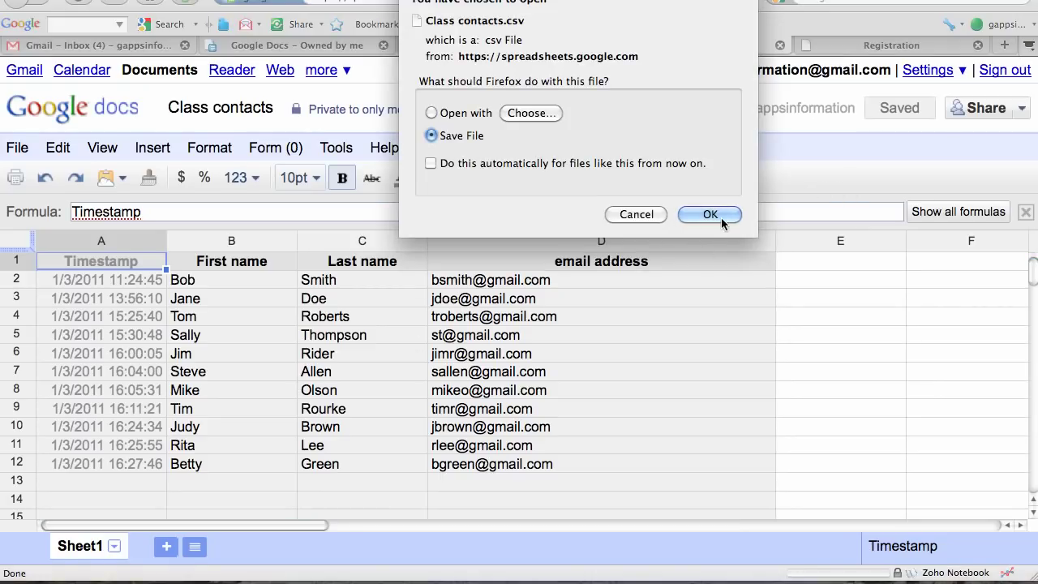
left_click(720, 214)
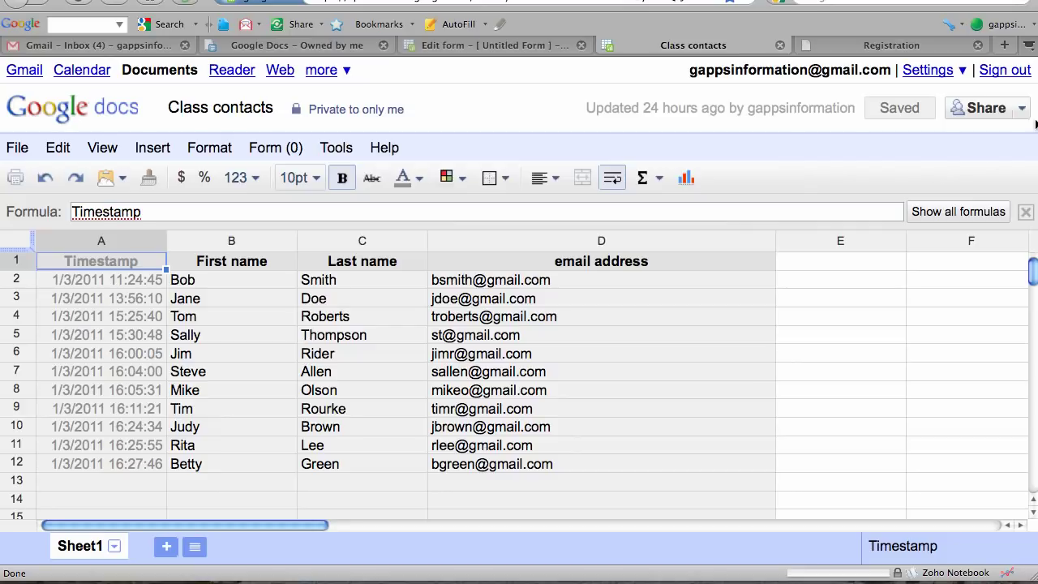
left_click(81, 47)
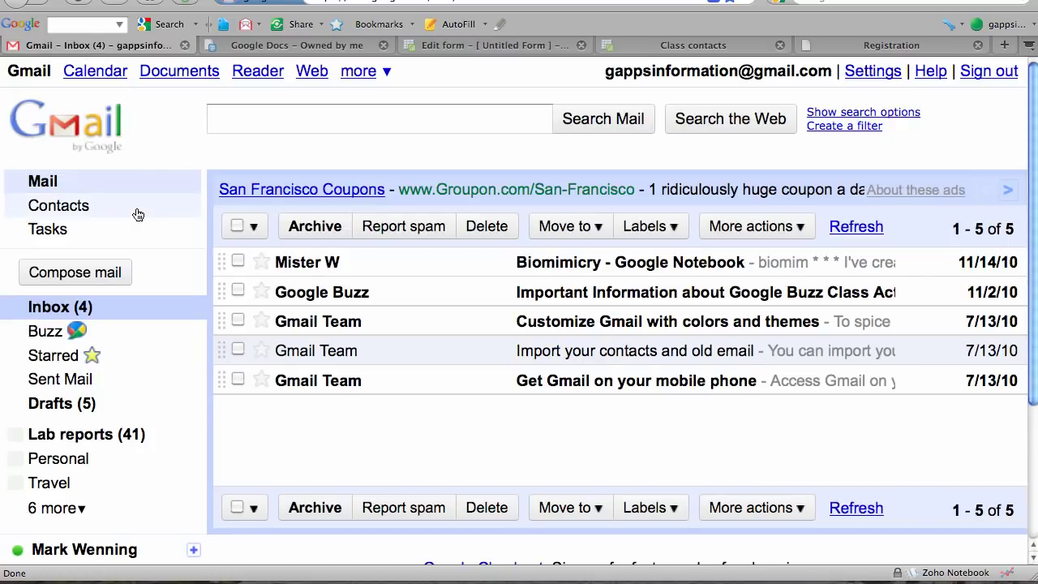
In Contacts, create a new group named 'Bio 1' and open it.
left_click(82, 210)
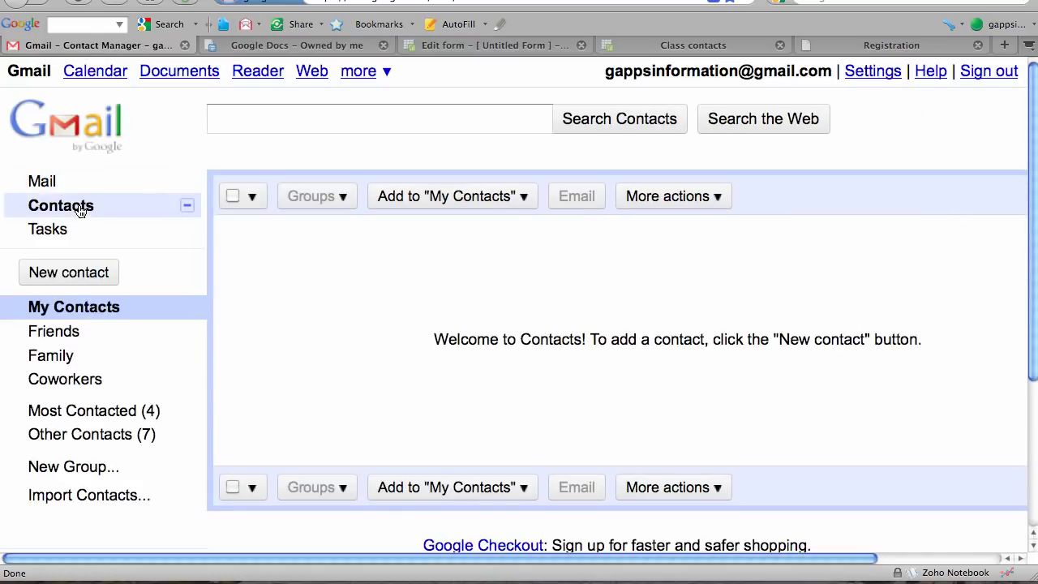
left_click(75, 459)
type("B")
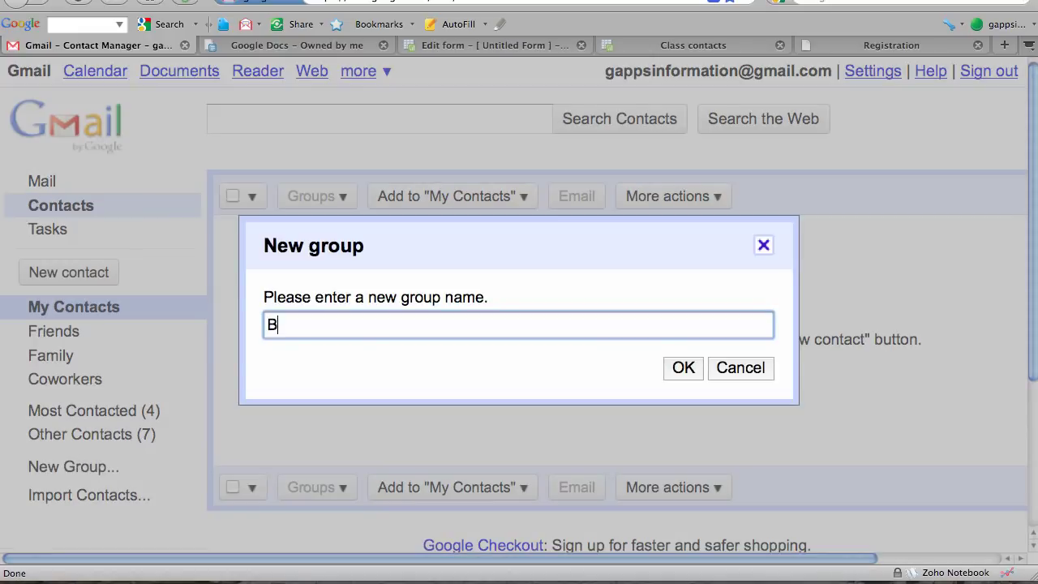
type("io 1")
left_click(689, 369)
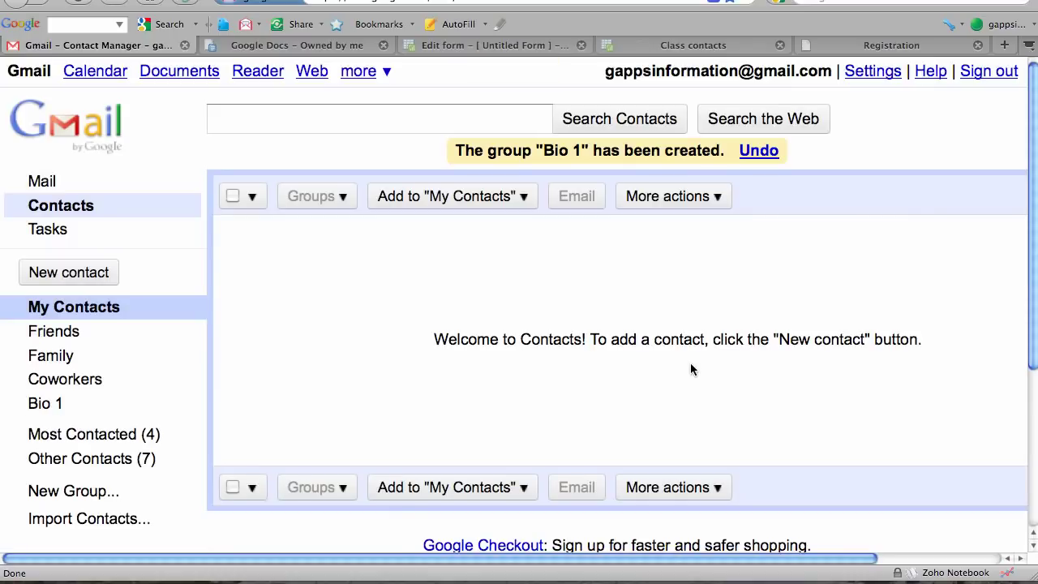
left_click(45, 404)
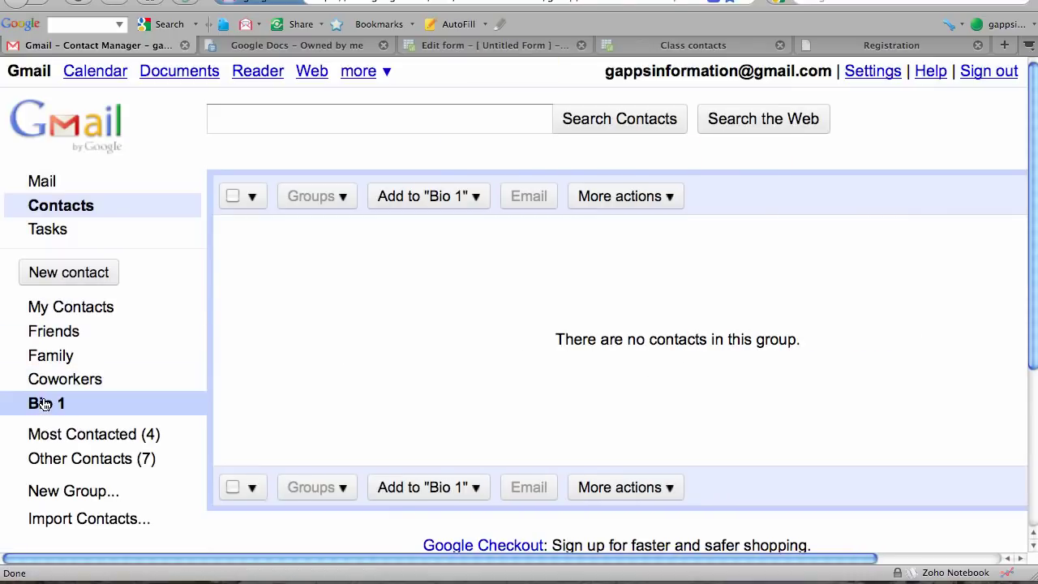
Import Class contacts.csv from Downloads, adding all 11 students to the Bio 1 group.
left_click(671, 201)
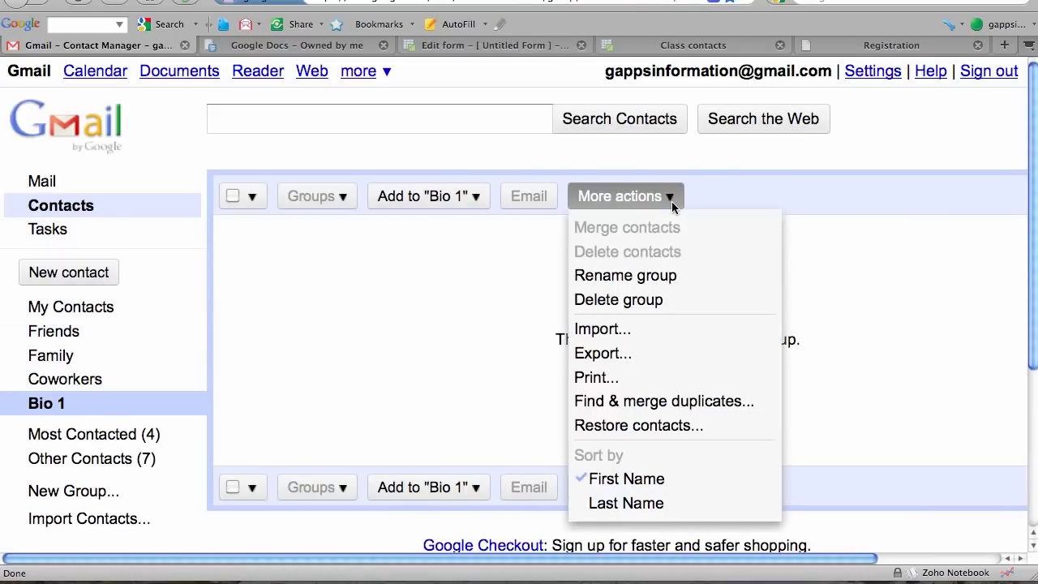
left_click(629, 329)
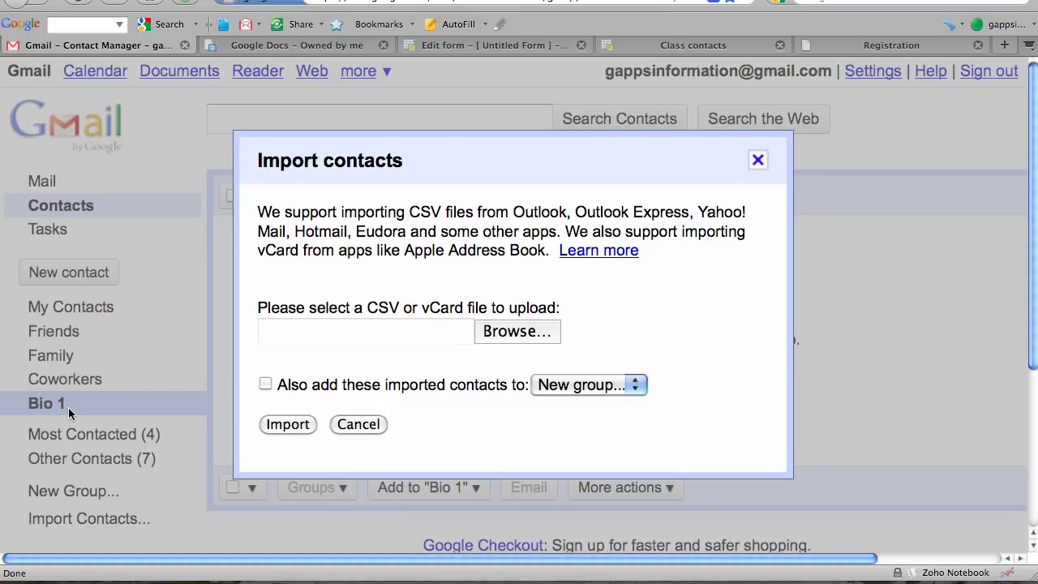
left_click(635, 388)
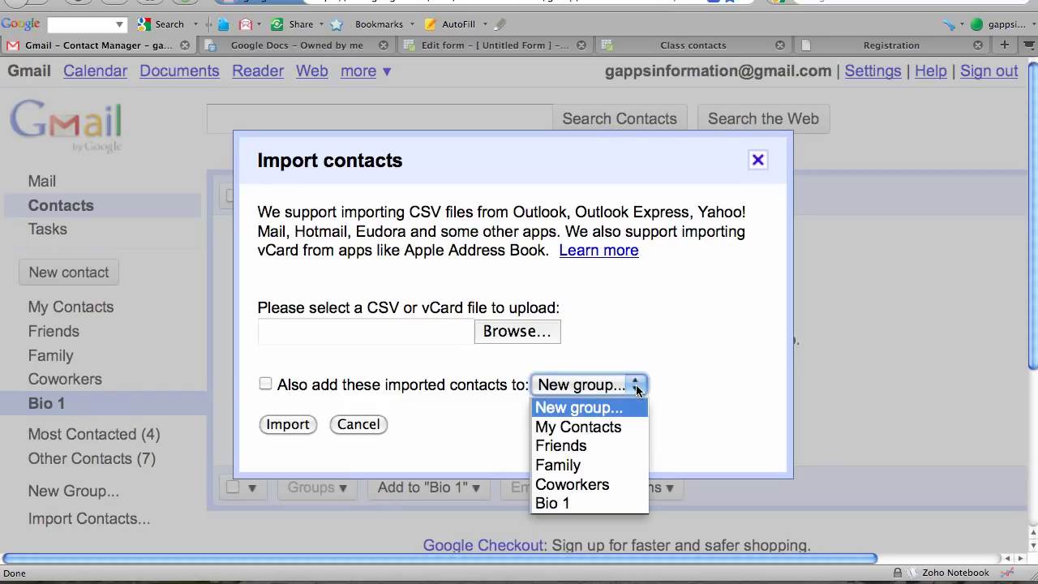
left_click(573, 504)
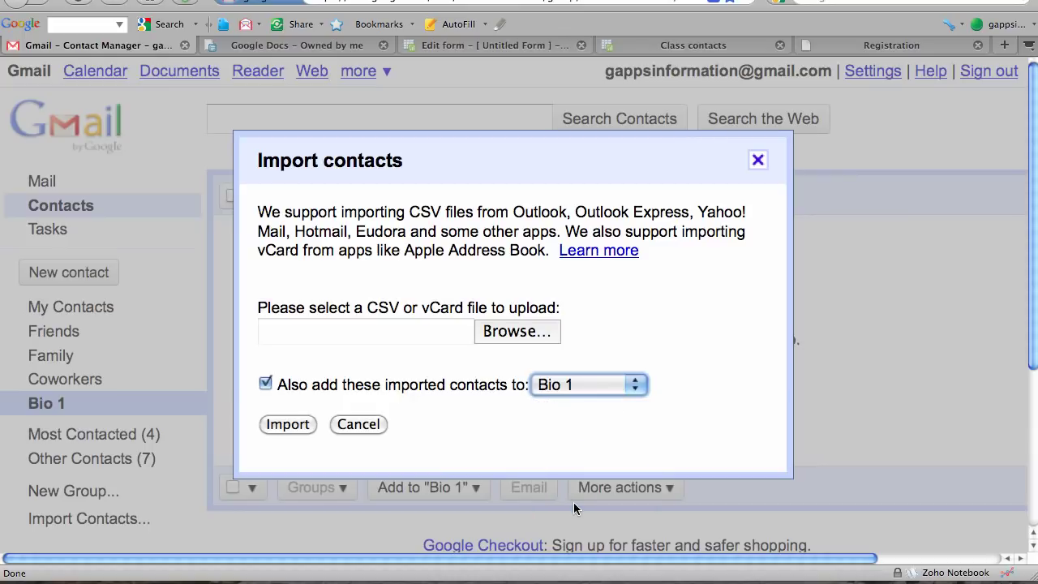
left_click(519, 334)
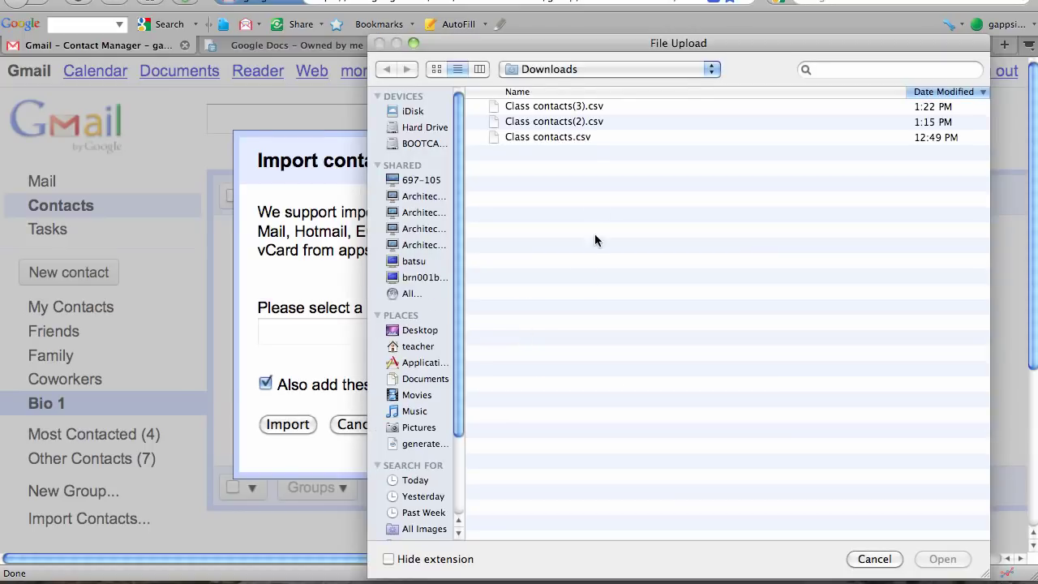
left_click(575, 137)
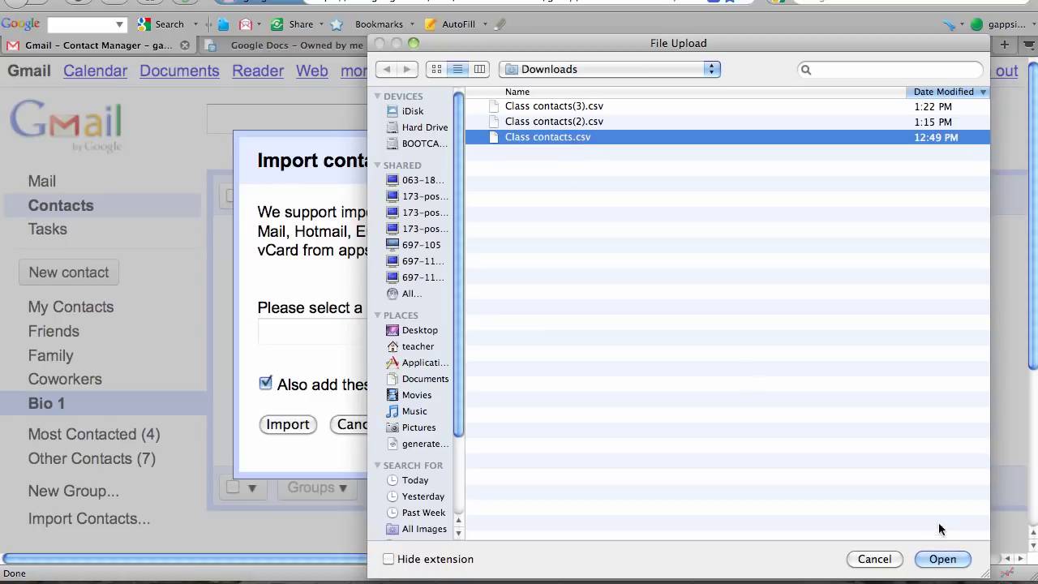
left_click(944, 559)
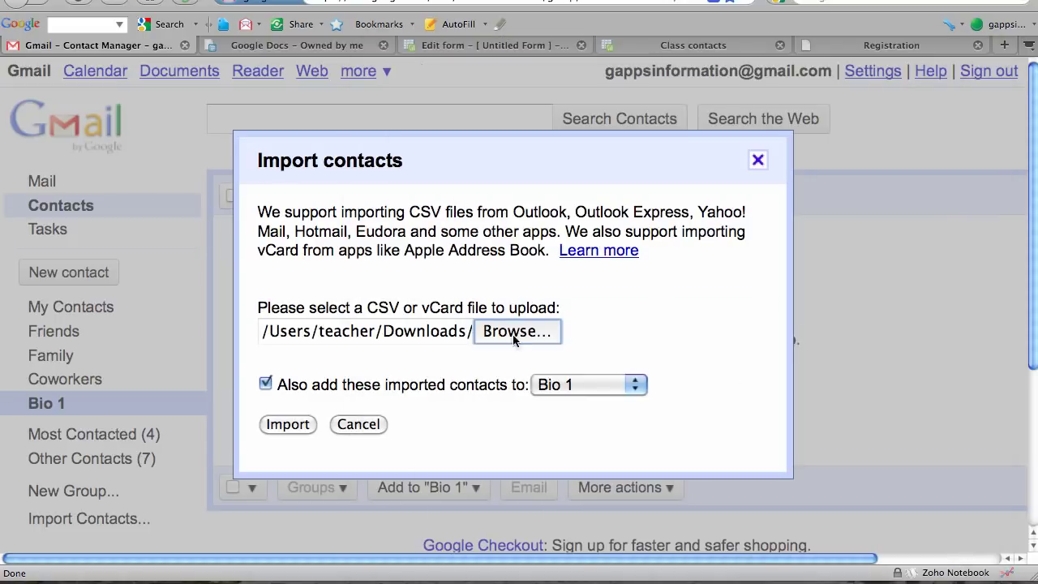
left_click(283, 425)
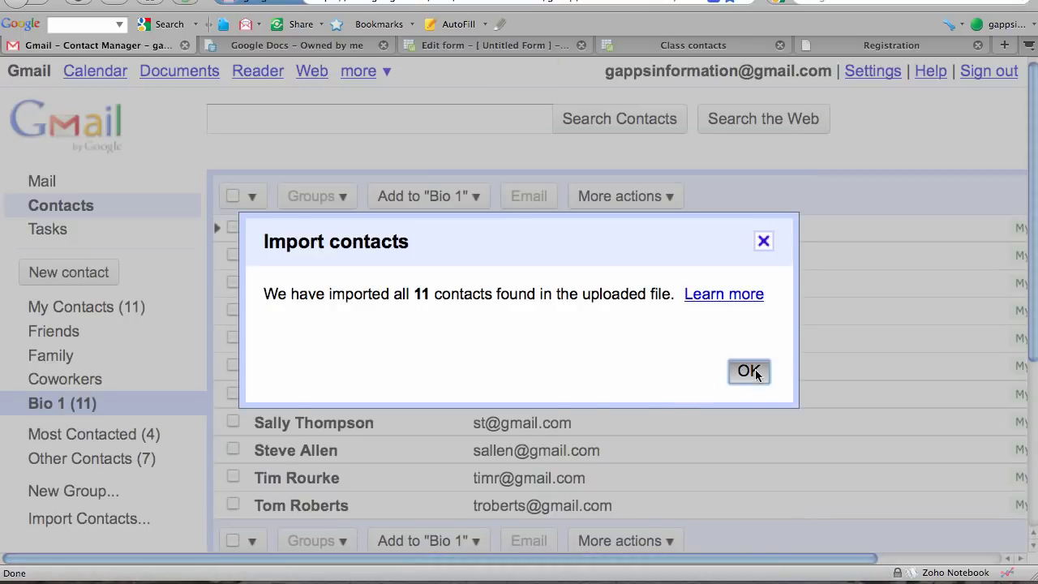
left_click(749, 371)
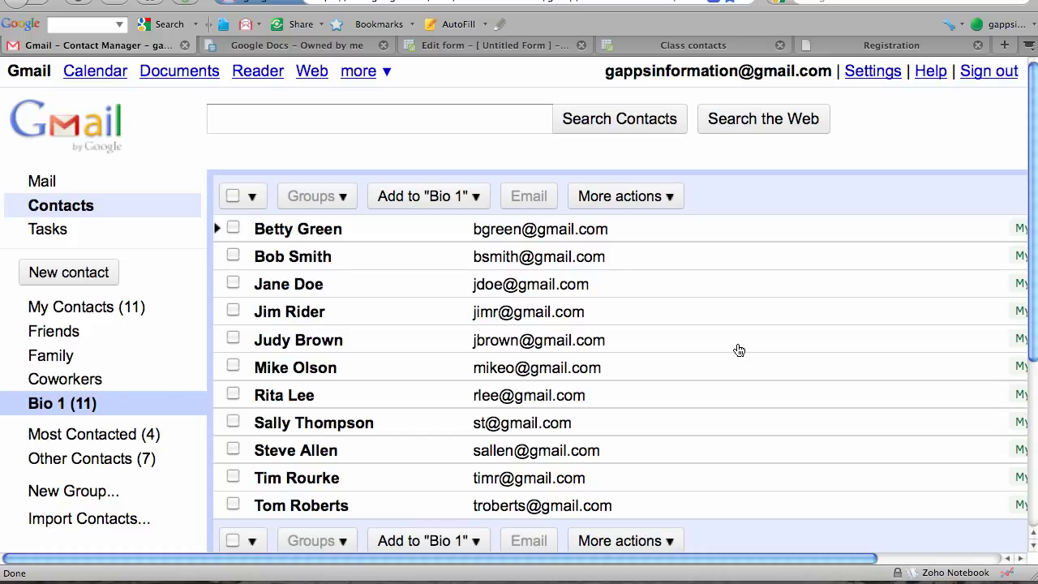
Compose a new message with a recipient address in To, add Bcc, and open the contact chooser.
left_click(42, 182)
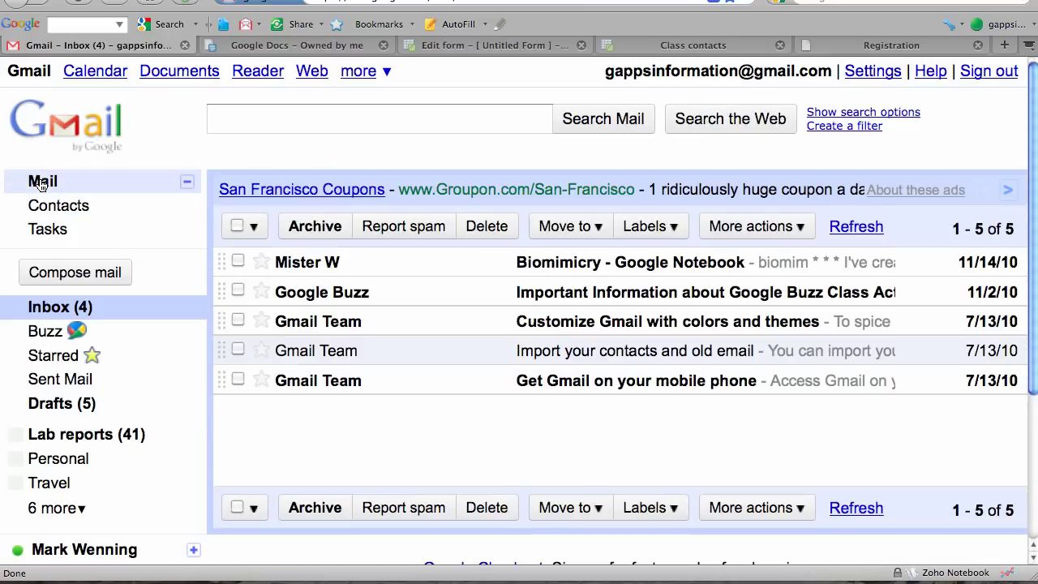
left_click(97, 278)
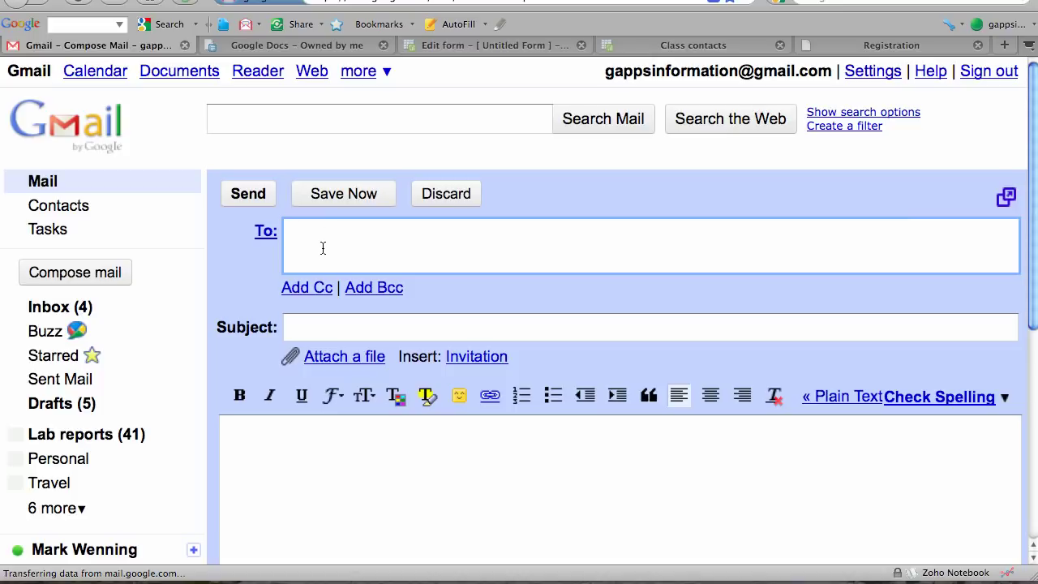
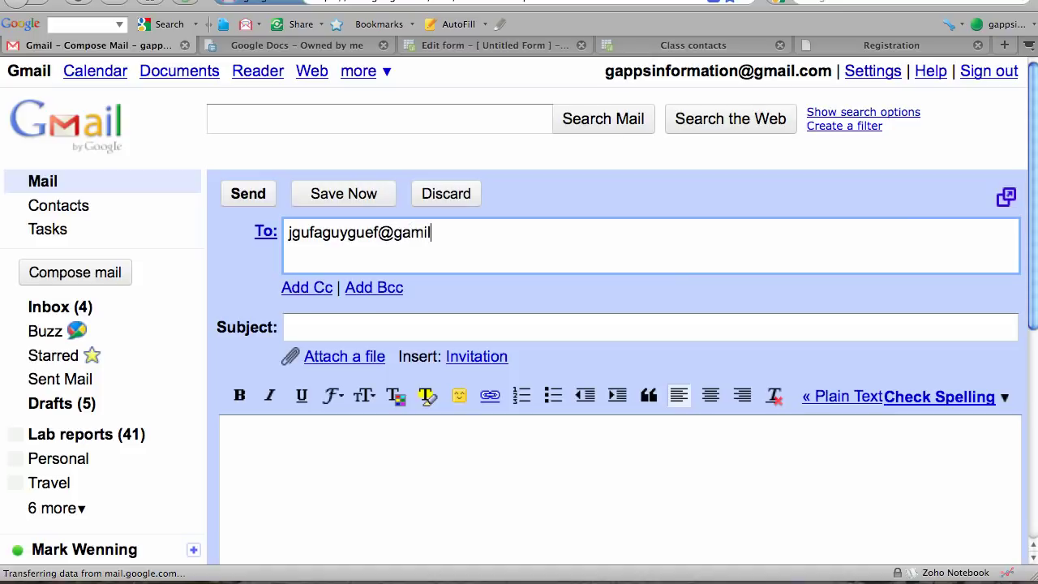
left_click(374, 288)
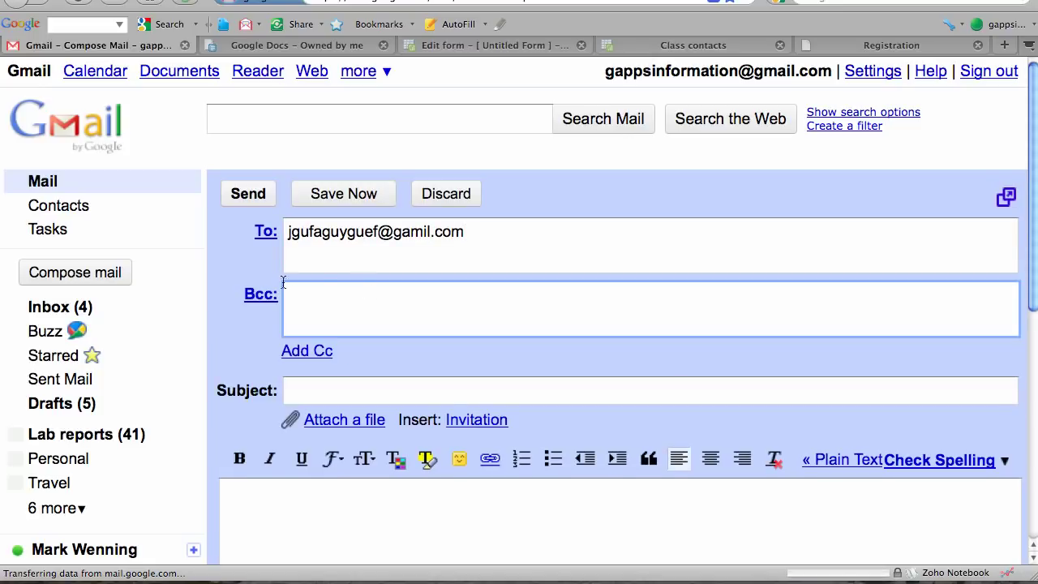
left_click(260, 297)
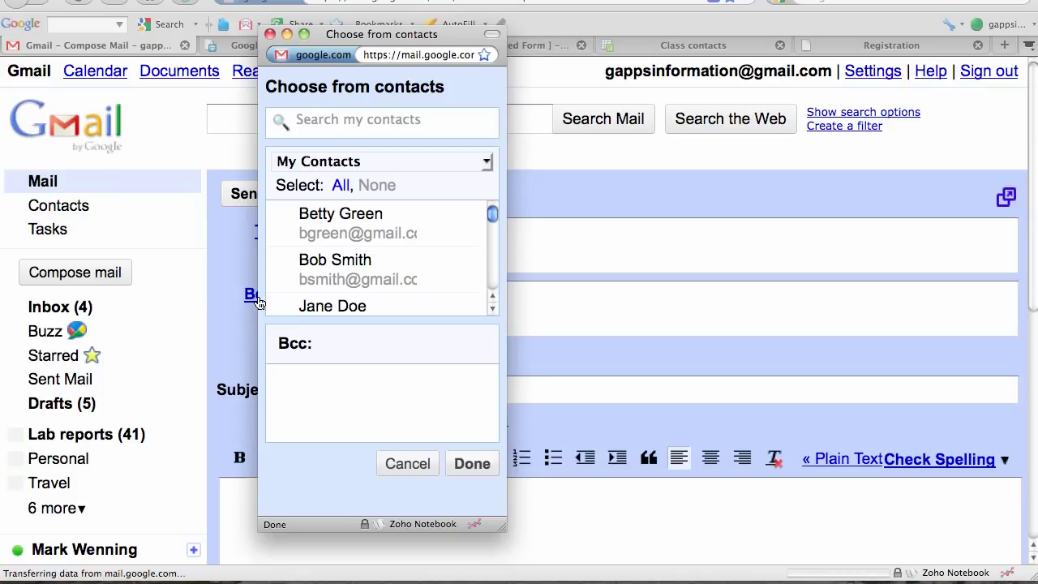
Pick the Bio 1 group in the chooser, select all 11 contacts, and add them to Bcc.
left_click(487, 164)
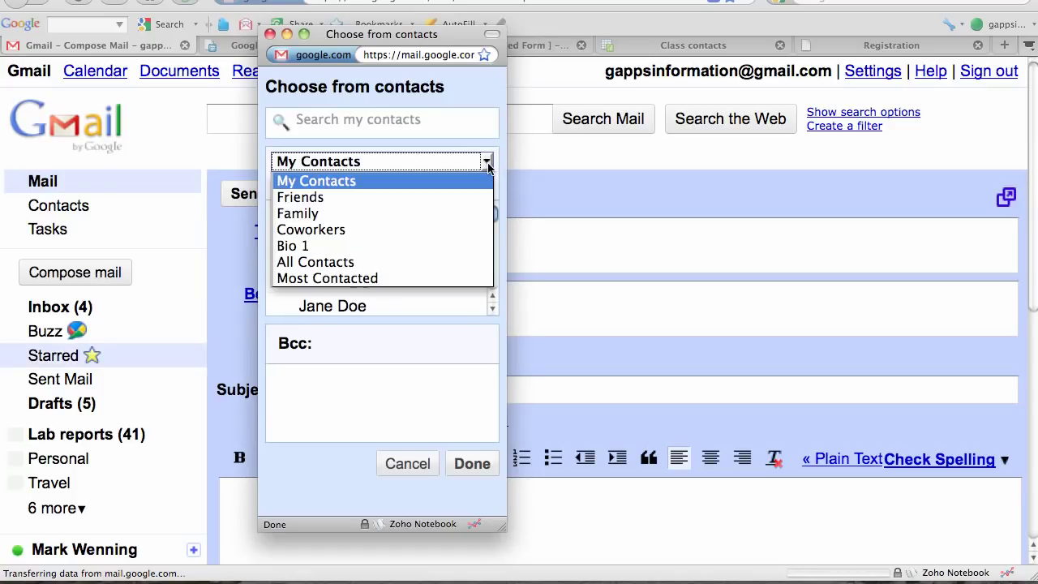
left_click(329, 246)
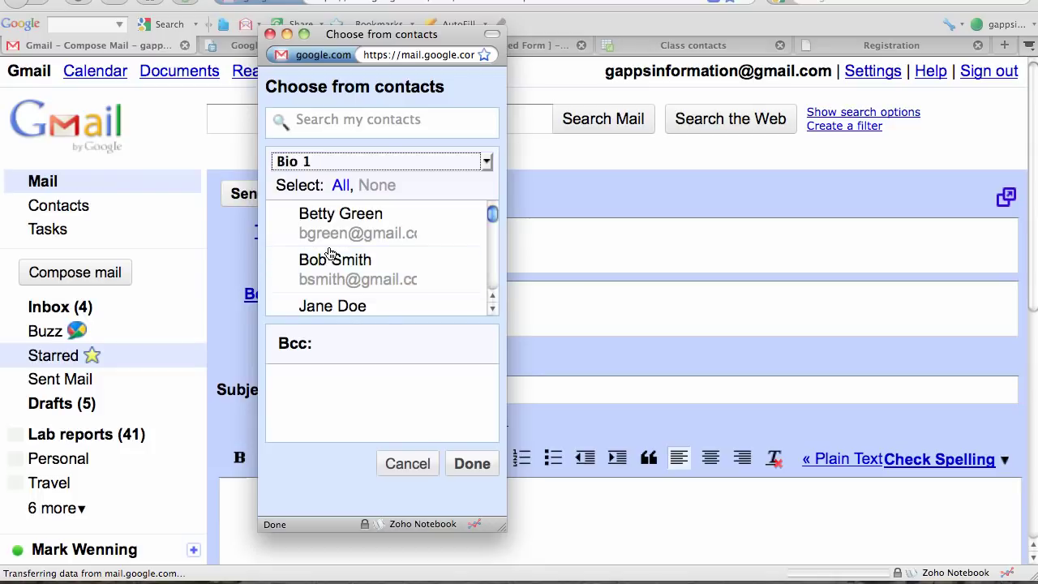
left_click(339, 186)
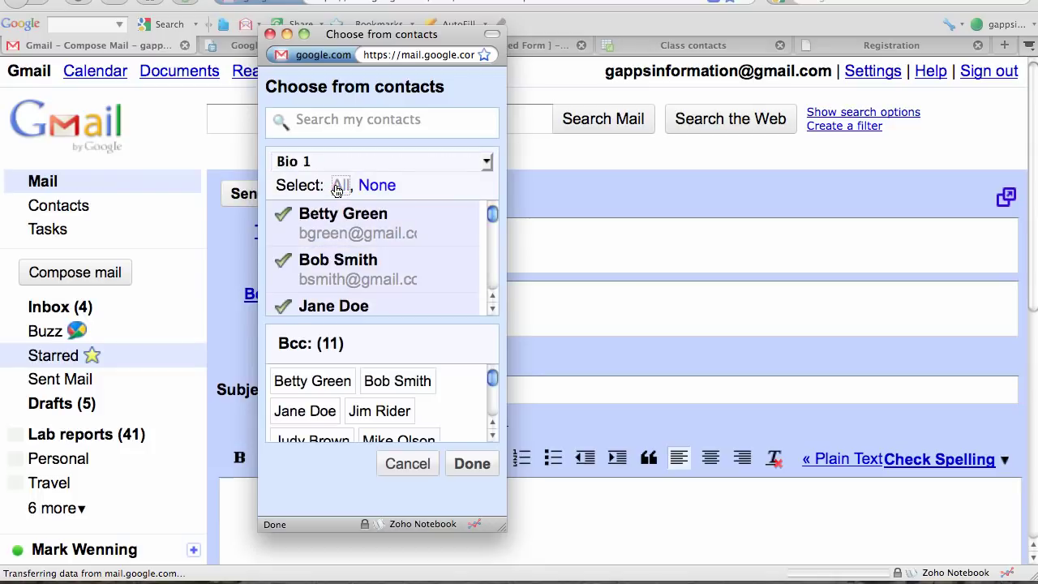
left_click(472, 463)
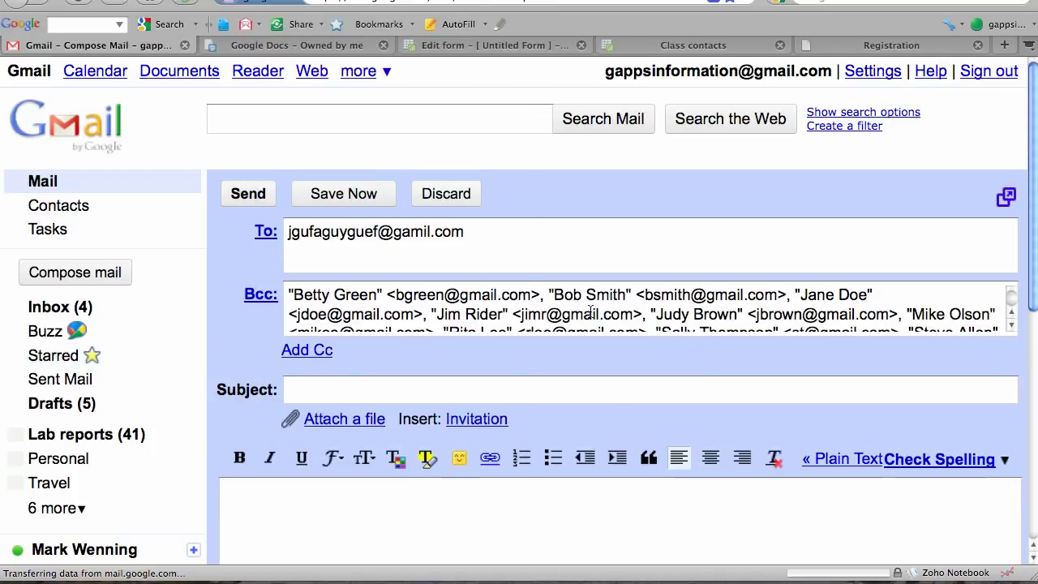